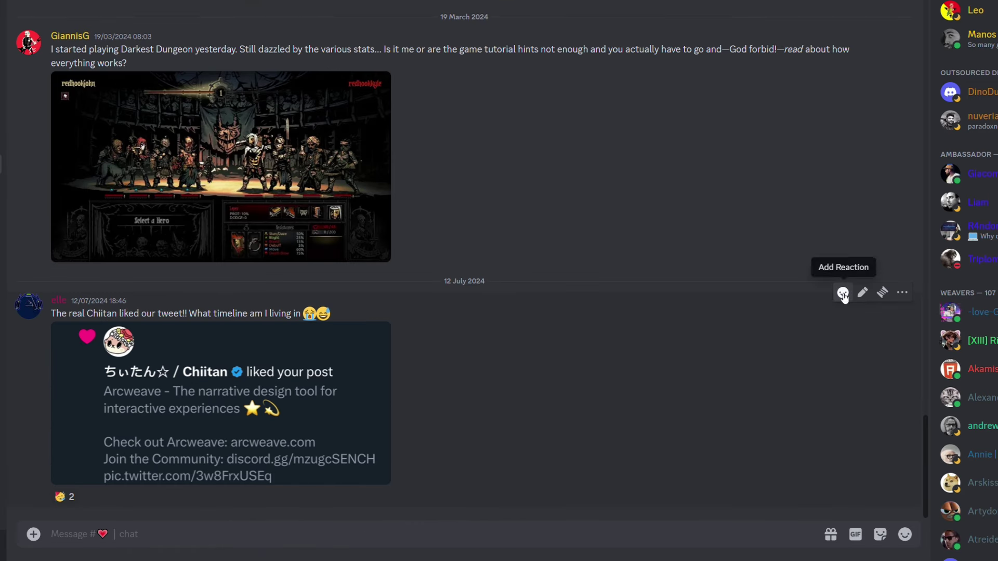
- React with a heart to Chiitan's message about liking the Arcweave tweet
{"action": "left_click", "coordinate": [843, 292]}
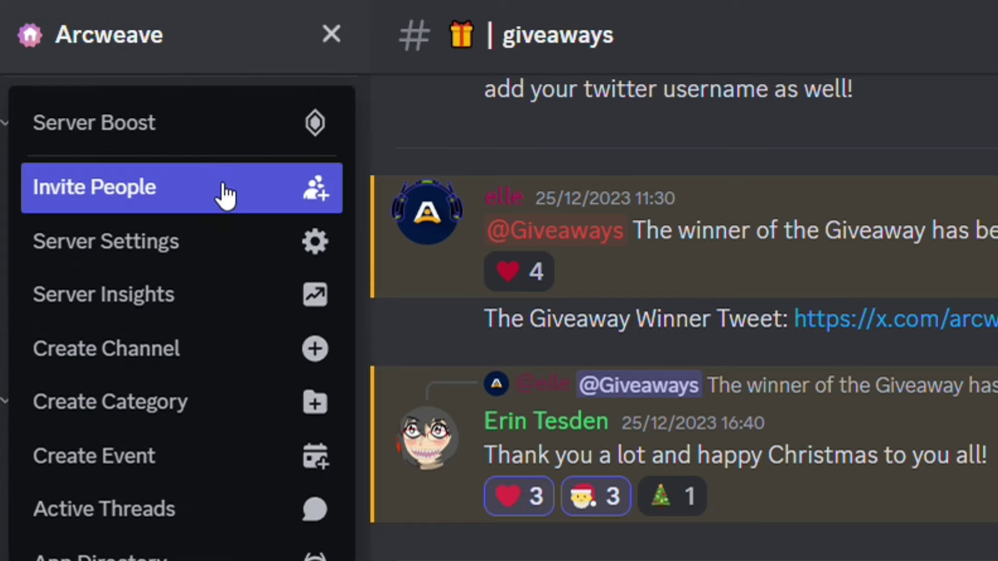
- Open the Invite People dialog for the Arcweave server
{"action": "left_click", "coordinate": [225, 193]}
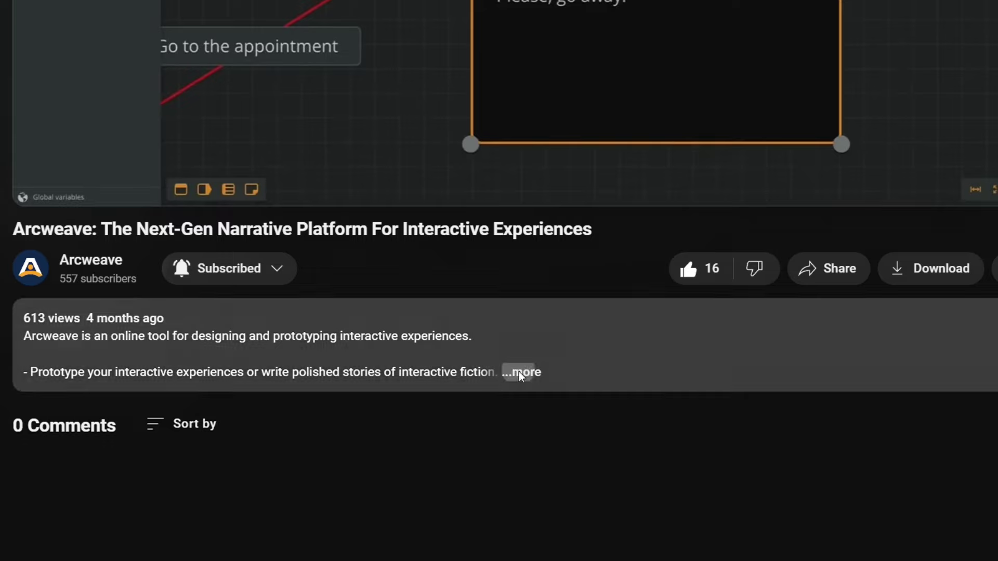
- Expand the Arcweave YouTube video's description with "...more"
{"action": "left_click", "coordinate": [518, 372]}
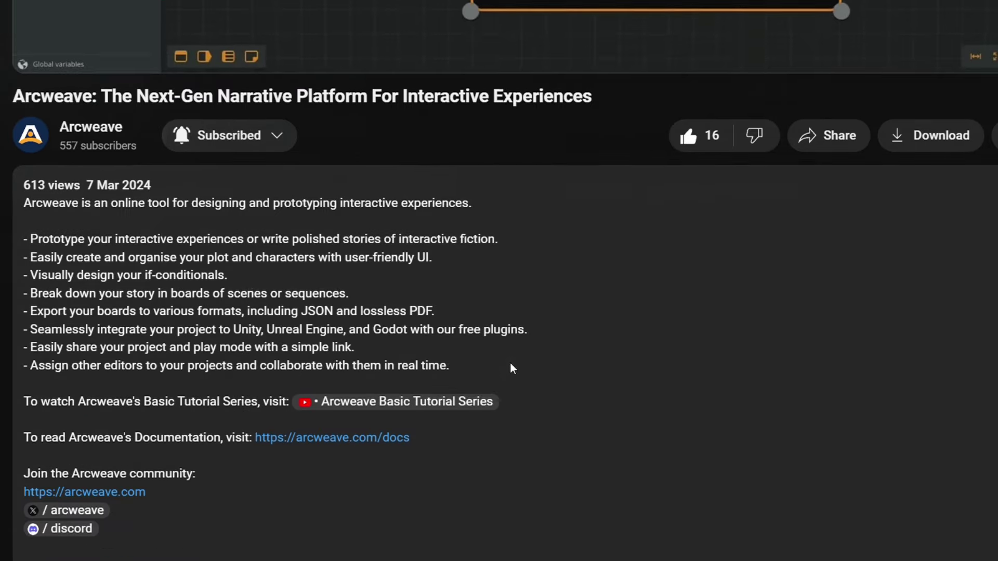